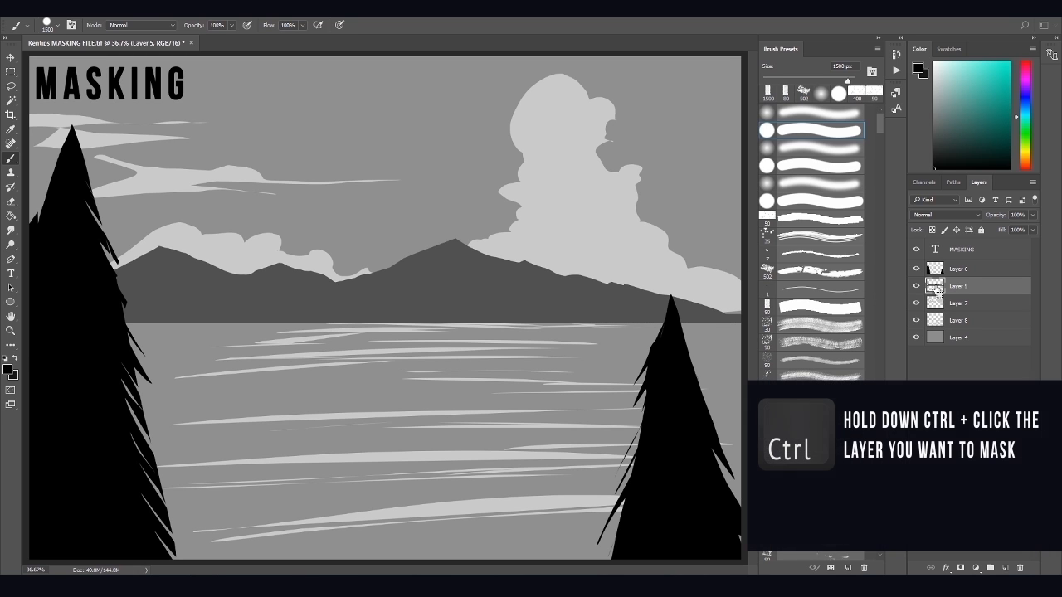
Step: Test a black 175 px brush stroke inside a selection loaded from the mountain layer, Layer 5, and undo it and deselect
left_click(936, 287, "ctrl")
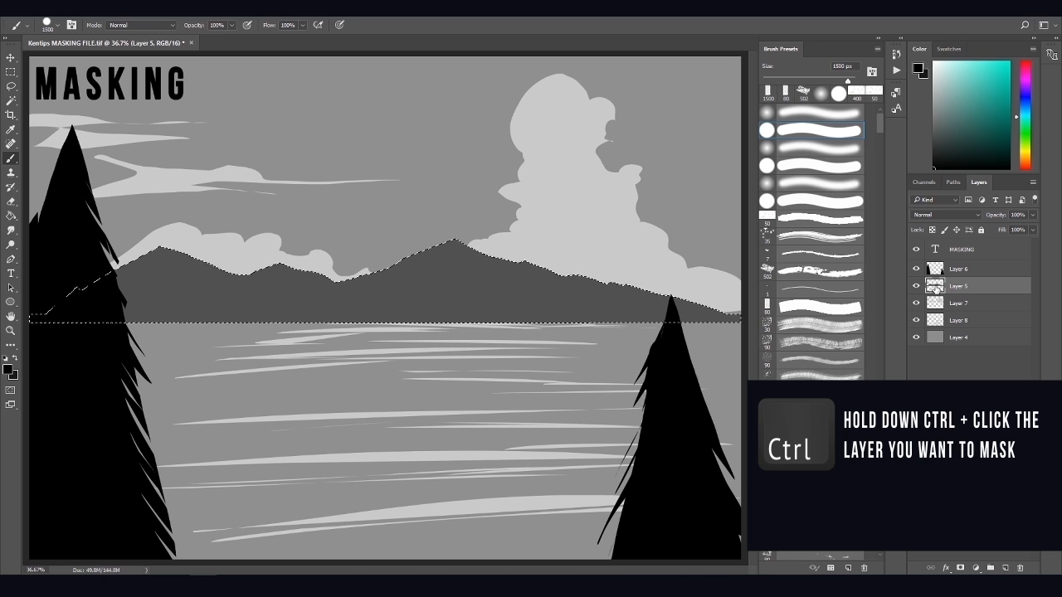
key("bracketleft")
key("bracketleft")
key("bracketleft")
key("bracketleft")
key("bracketleft")
key("bracketleft")
key("bracketleft")
key("bracketleft")
key("bracketleft")
key("bracketleft")
key("bracketleft")
key("bracketleft")
key("bracketleft")
key("bracketleft")
key("bracketleft")
mouse_move(440, 311)
left_mouse_down()
mouse_move(452, 258)
mouse_move(412, 266)
mouse_move(436, 275)
mouse_move(494, 200)
left_mouse_up()
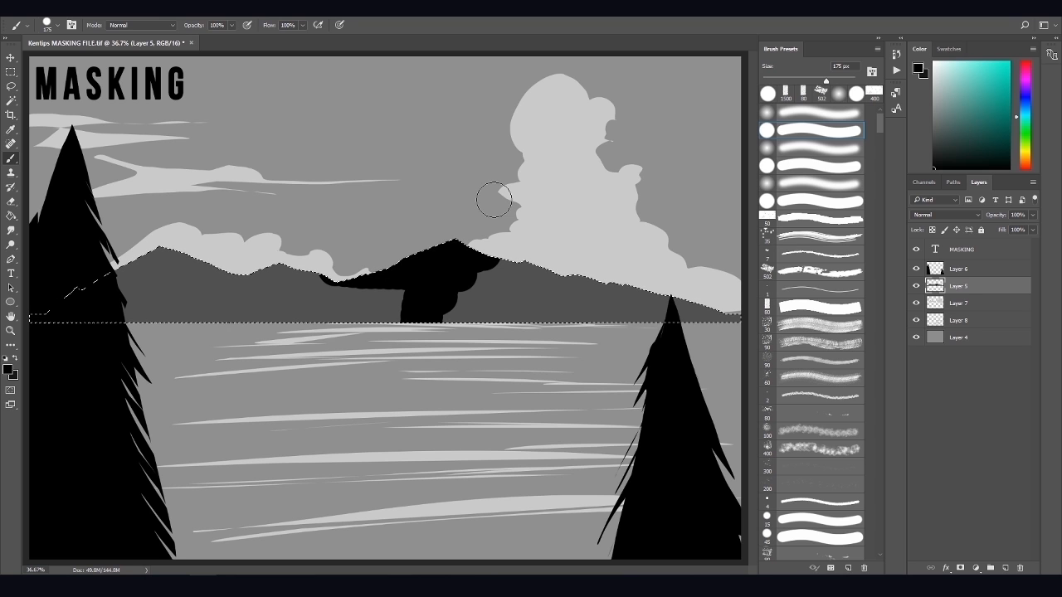
key("ctrl+z")
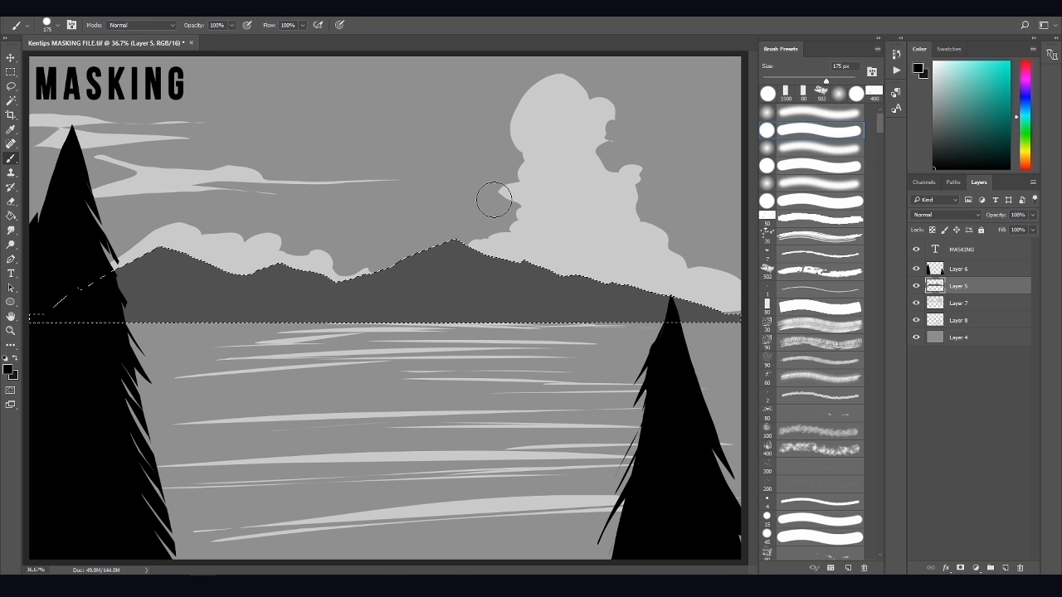
key("ctrl+d")
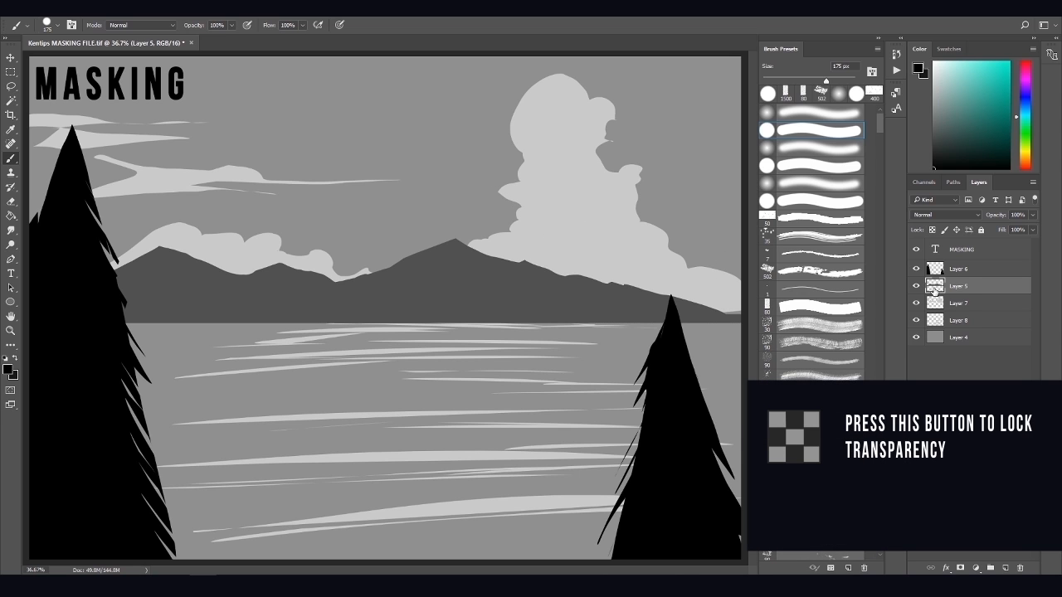
Step: Try painting the mountains black with Layer 5's transparent pixels locked, and undo both the stroke and the lock
left_click(932, 231)
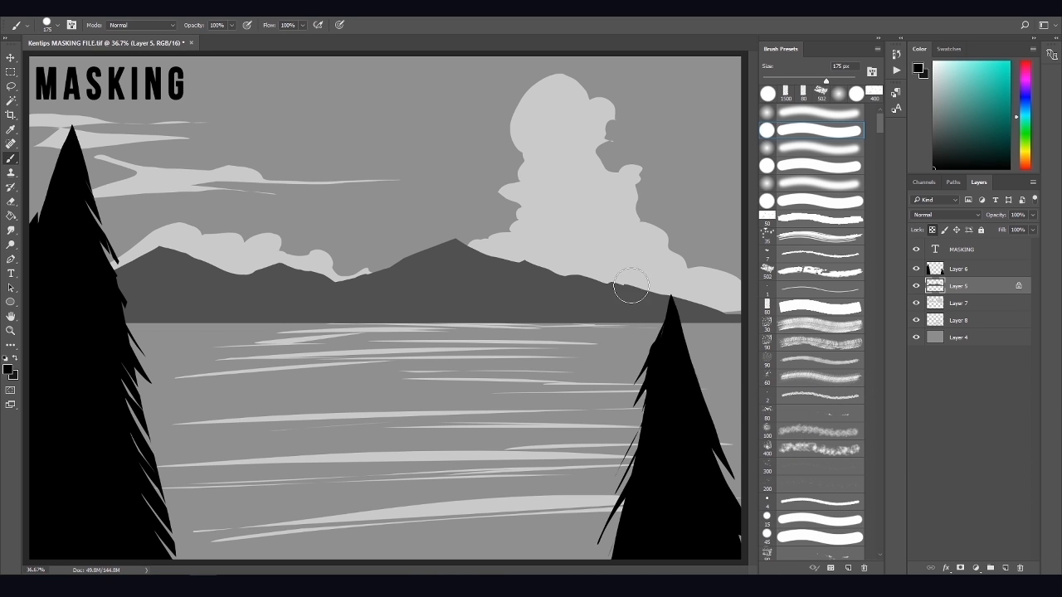
mouse_move(693, 296)
left_mouse_down()
mouse_move(624, 276)
mouse_move(564, 313)
mouse_move(551, 308)
mouse_move(532, 297)
mouse_move(526, 237)
mouse_move(445, 266)
mouse_move(367, 321)
mouse_move(343, 317)
mouse_move(491, 242)
left_mouse_up()
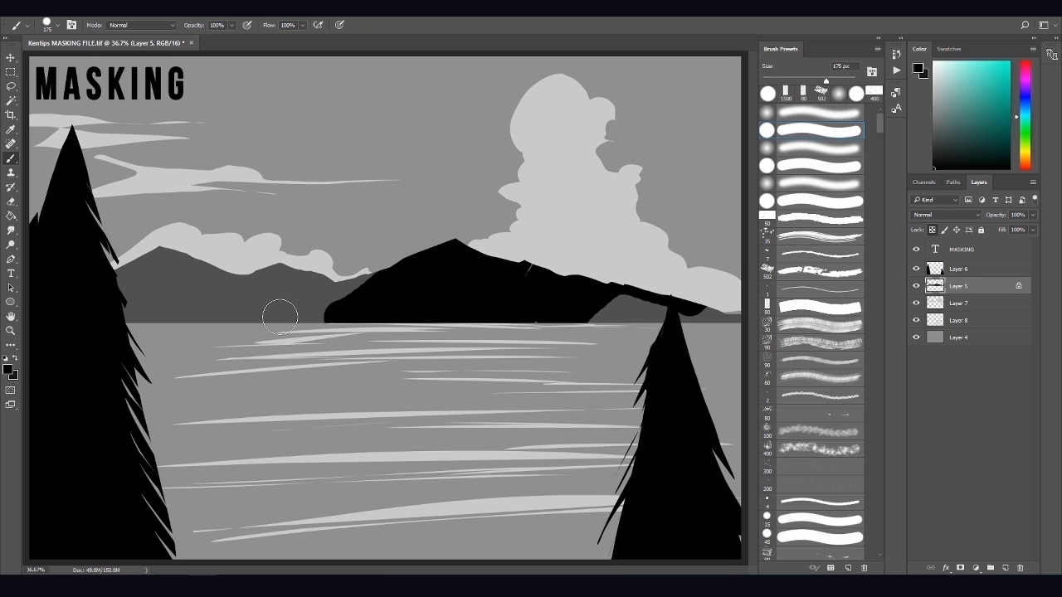
key("ctrl+z")
key("ctrl+z")
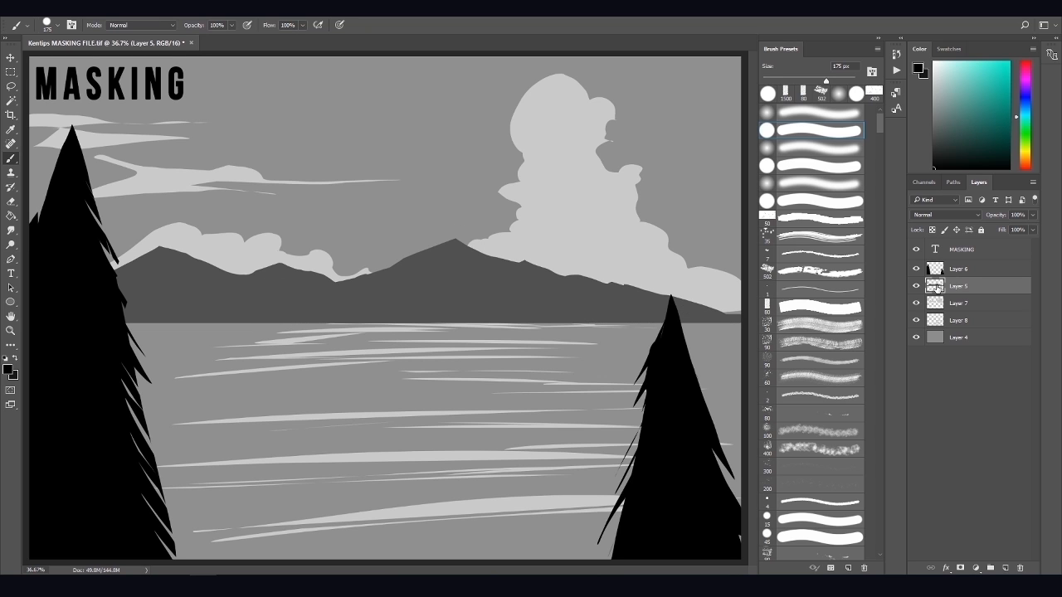
Step: Add a new layer directly above Layer 5 and turn it into a clipping mask on the mountains
left_click(1007, 569)
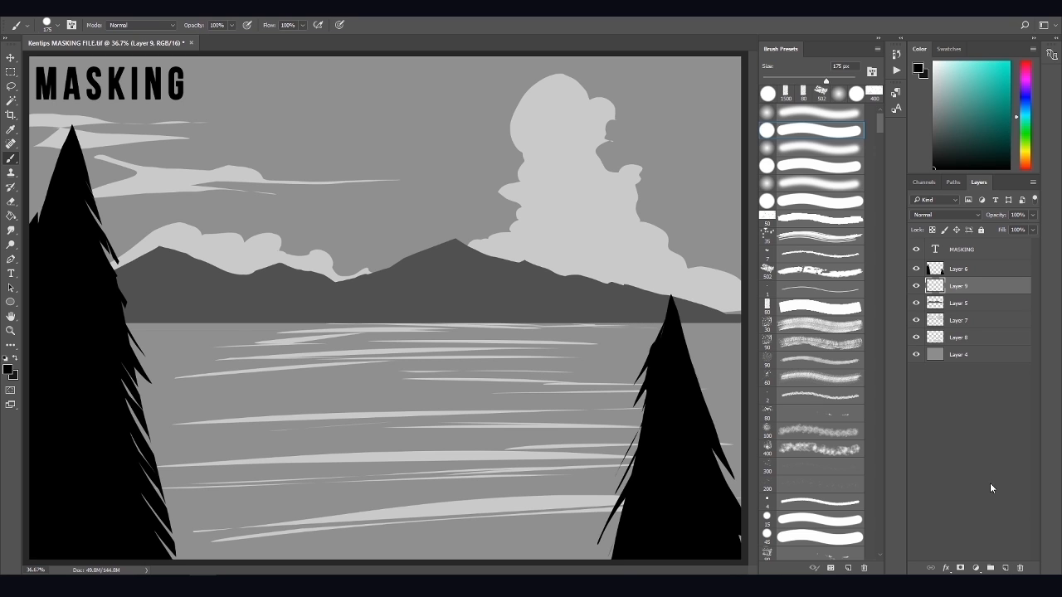
right_click(961, 288)
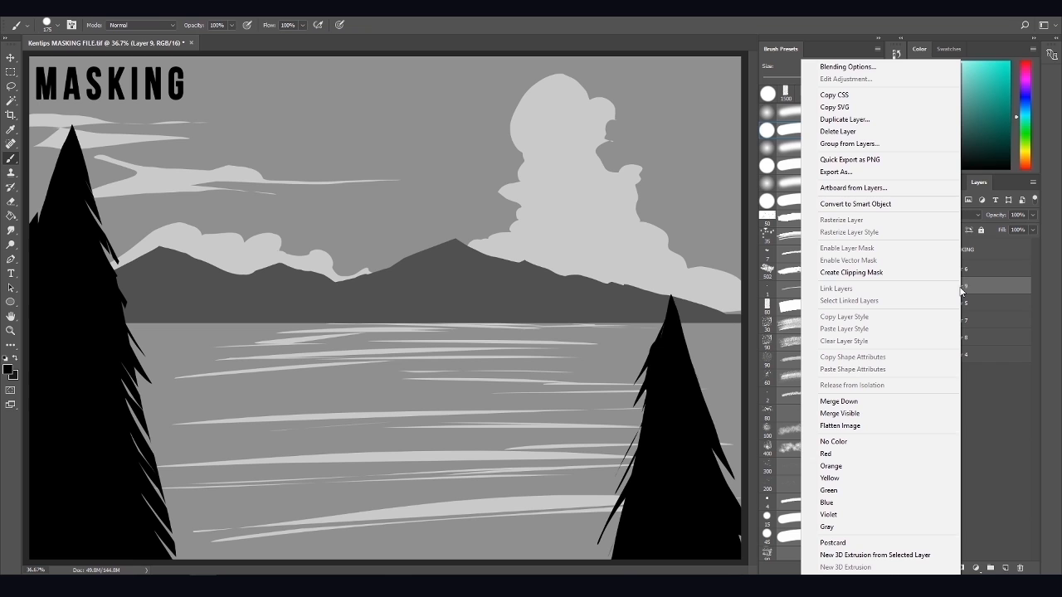
left_click(875, 273)
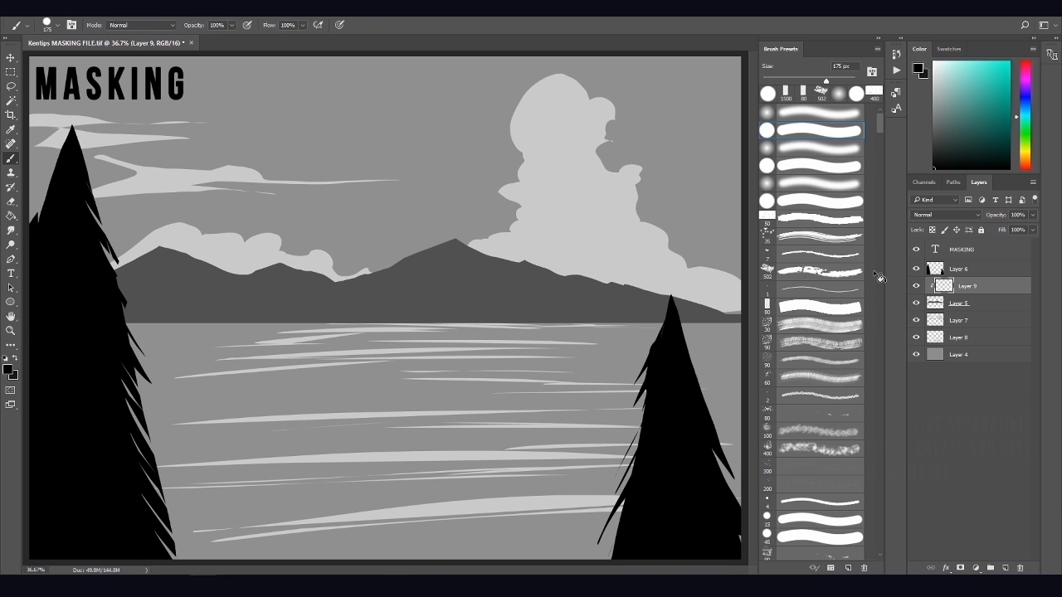
left_click(965, 292, "alt")
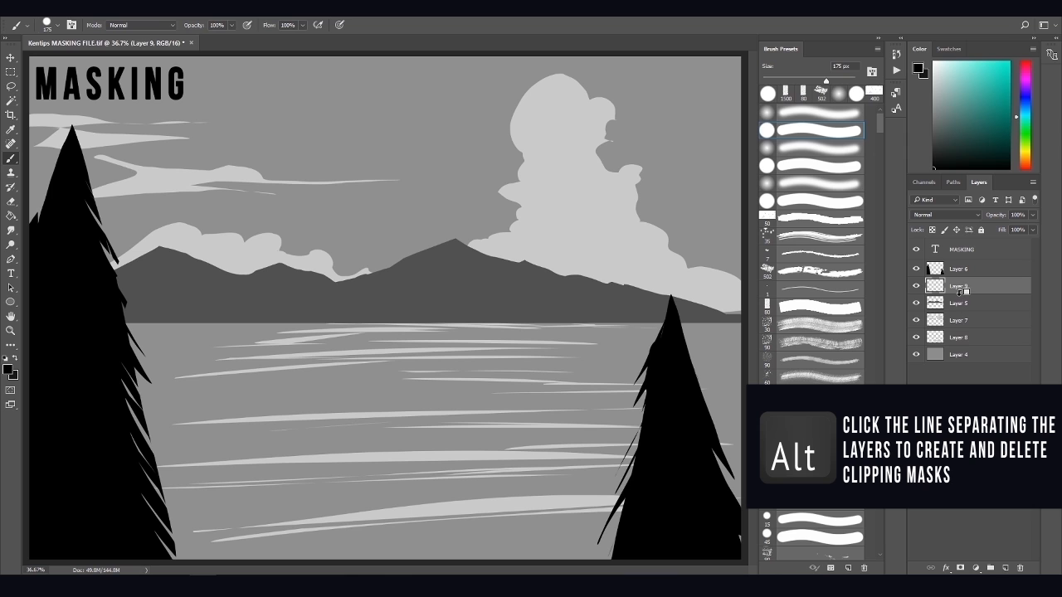
left_click(961, 292, "alt")
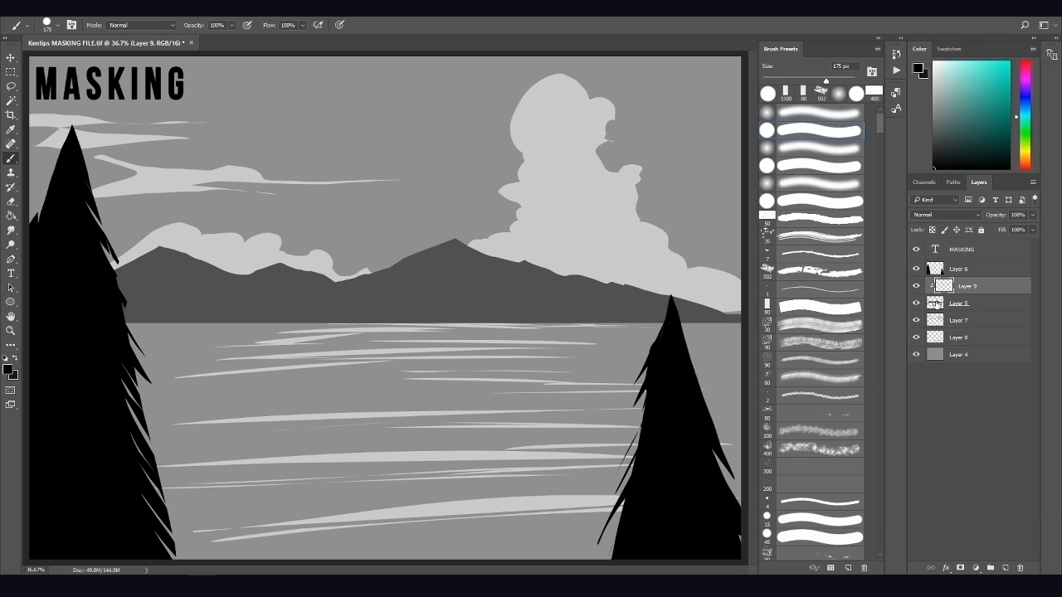
Step: Test a black brush stroke across the central mountain on the clipped layer and undo it
left_click(935, 303)
left_click(944, 291)
left_click(938, 304)
left_click(945, 290)
mouse_move(466, 232)
left_mouse_down()
mouse_move(466, 328)
mouse_move(468, 251)
mouse_move(448, 271)
mouse_move(452, 225)
mouse_move(414, 266)
mouse_move(321, 294)
mouse_move(442, 301)
mouse_move(528, 254)
mouse_move(522, 292)
mouse_move(537, 265)
mouse_move(541, 317)
left_mouse_up()
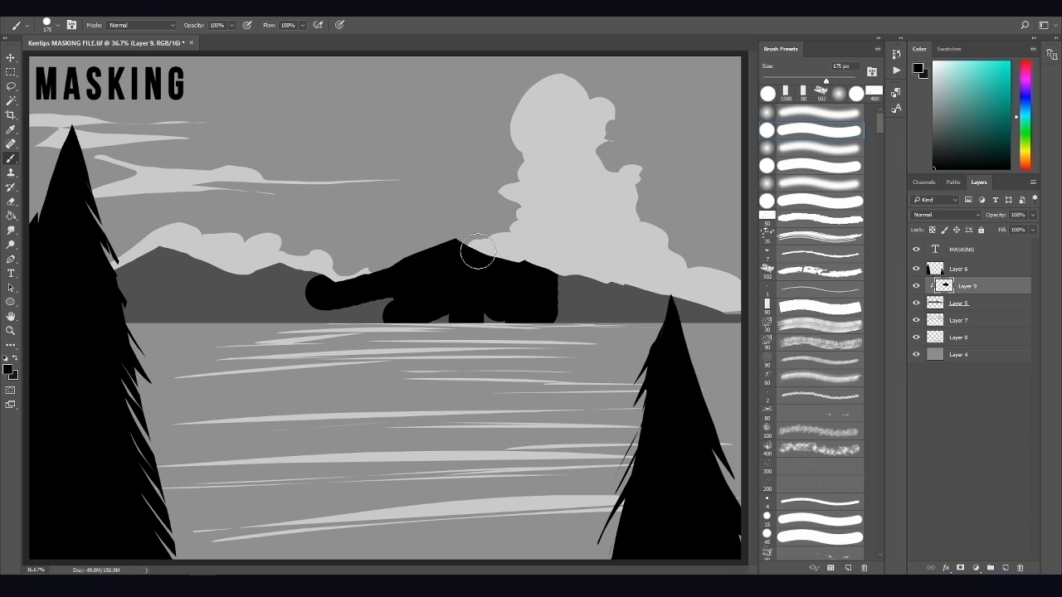
key("ctrl+z")
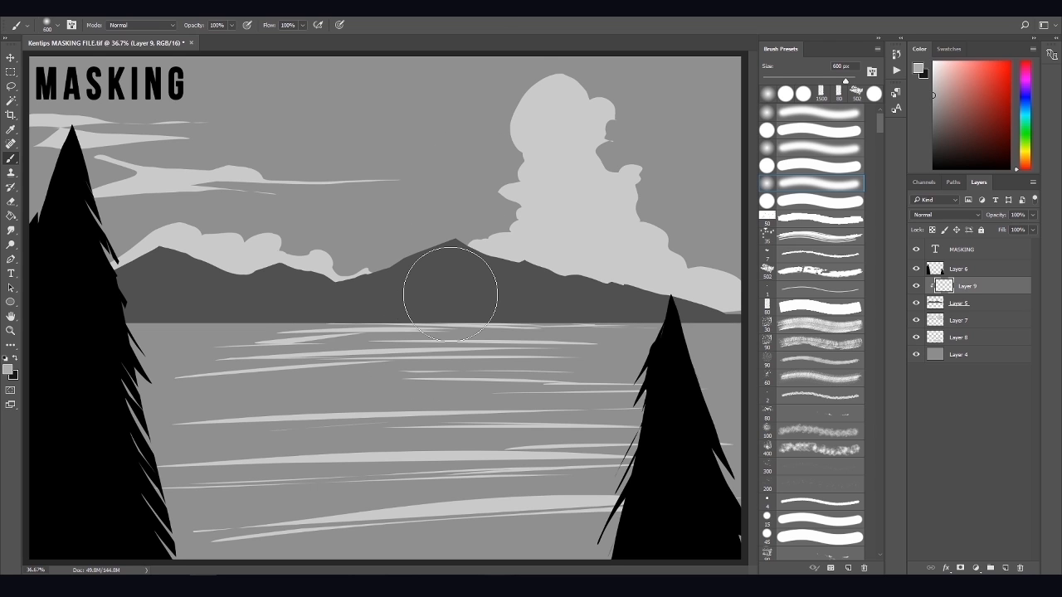
Step: Lasso facets on the right-hand slopes of the three mountain peaks, combining them into one selection
left_click(11, 86)
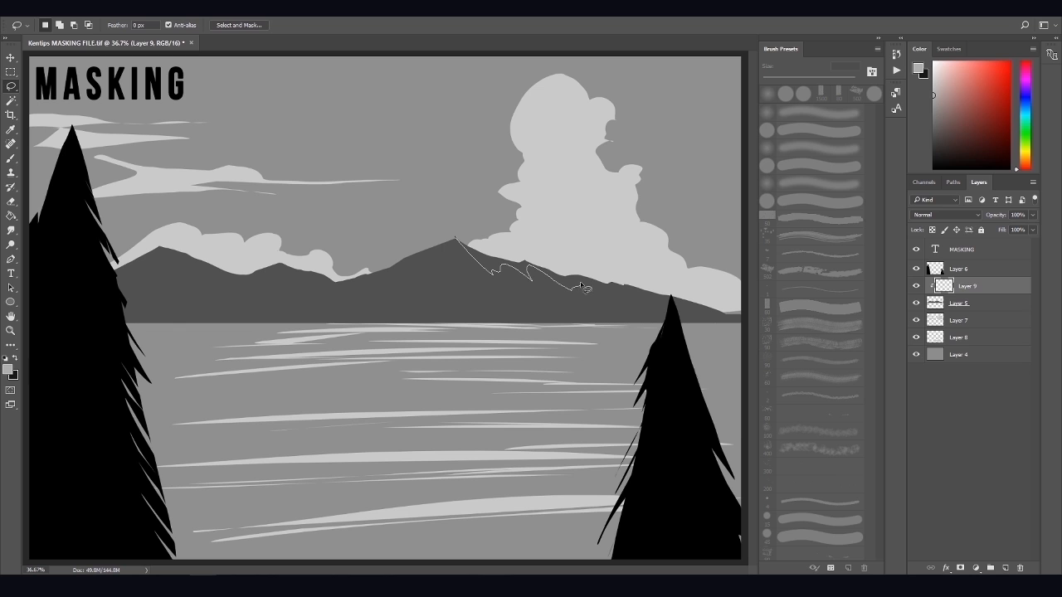
left_click_drag(453, 238, 454, 238)
key("shift")
left_click_drag(278, 264, 297, 288)
left_click(307, 295)
left_click(348, 282)
left_click(368, 271)
left_click(307, 253)
left_click(279, 264)
left_click(159, 248, "shift")
left_click(222, 290)
left_click(247, 284)
left_click(256, 269)
left_click(184, 236)
left_click(158, 247)
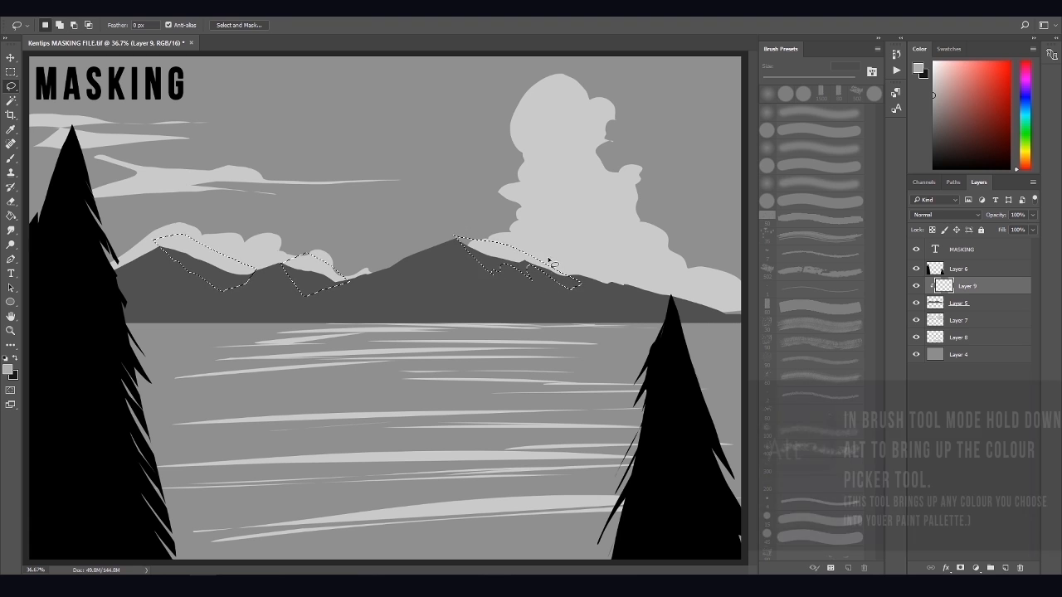
Step: Paint the selected mountain facets a lighter gray with the soft 600 px brush and deselect
key("b")
key("alt")
left_click(493, 259, "alt")
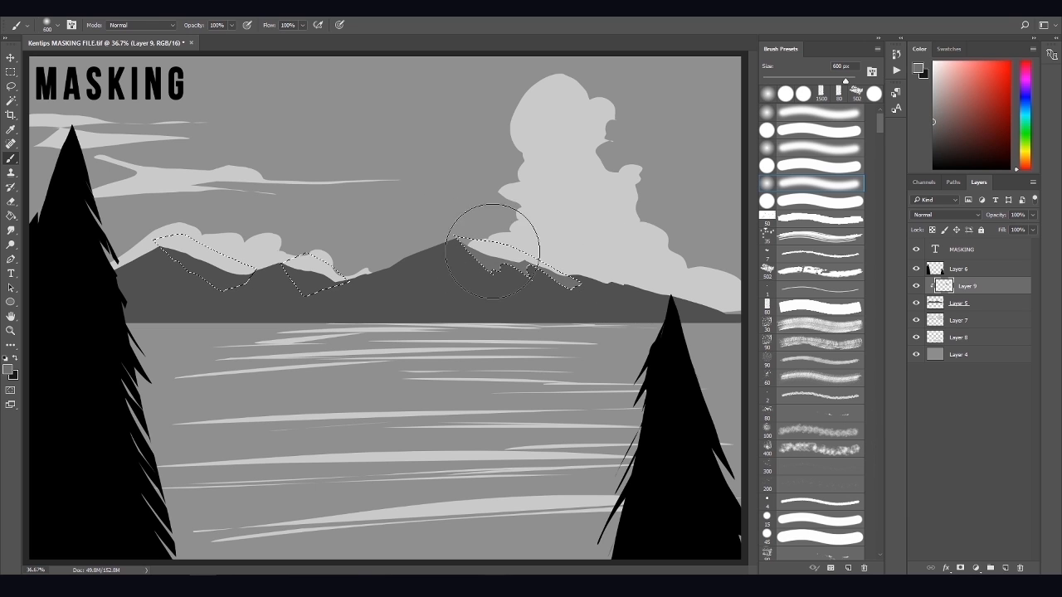
key("ctrl")
key("ctrl+d")
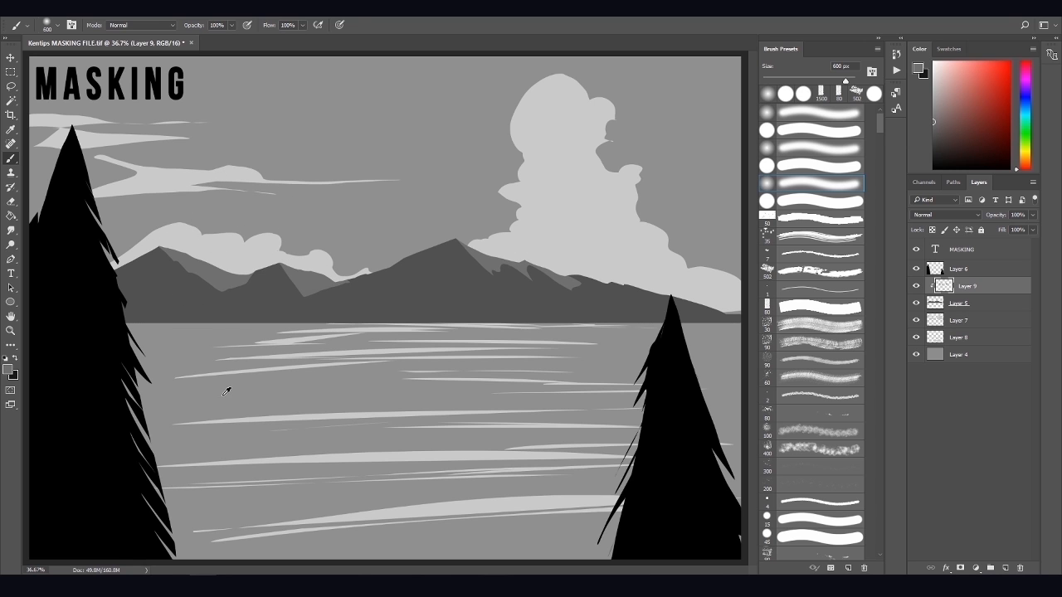
Step: Fade the base of the mountains with soft lighter gray on the clipped layer, enlarging the brush to 1700 px
key("ctrl+minus")
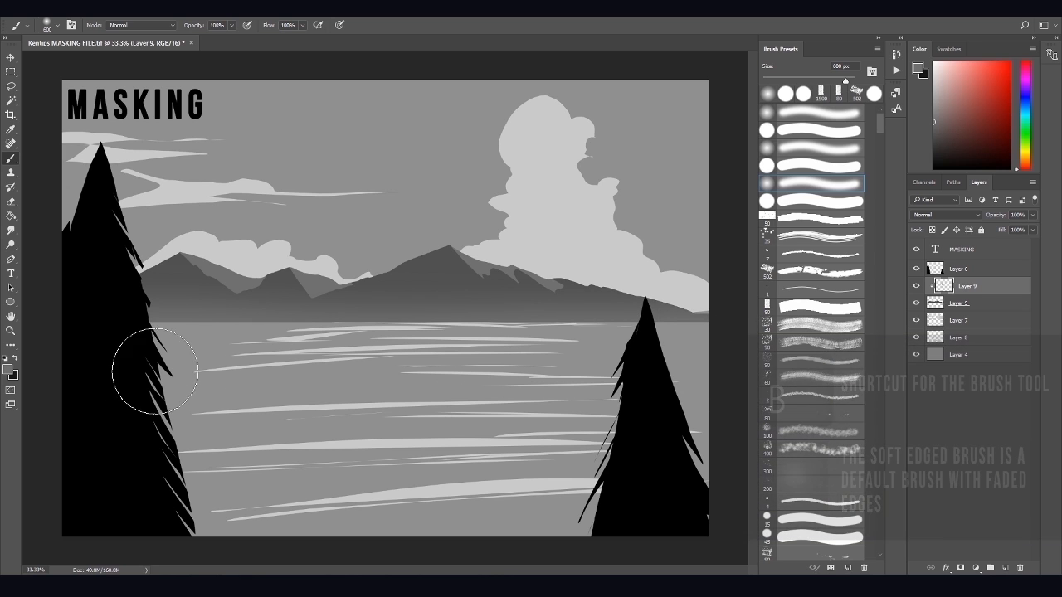
key("bracketright")
key("bracketright")
key("bracketright")
key("bracketright")
key("bracketright")
key("bracketright")
key("bracketright")
key("bracketright")
key("bracketright")
key("bracketright")
key("bracketright")
key("bracketright")
key("bracketright")
key("bracketright")
key("bracketright")
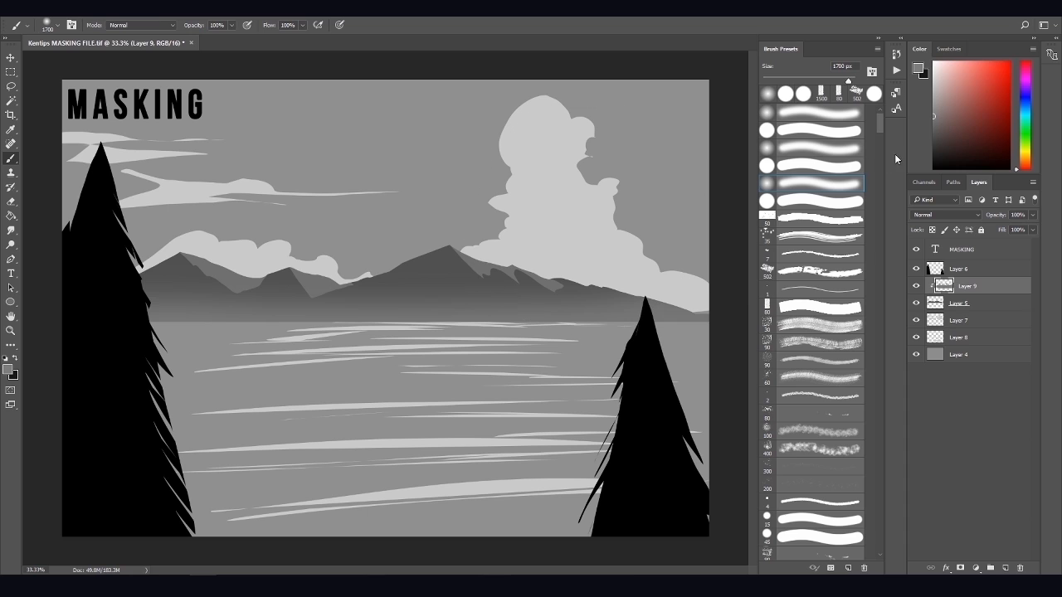
Step: Darken the upper sky and the foreground water on Layer 4 with soft dark gray strokes from a 1000 px brush
left_click(936, 356)
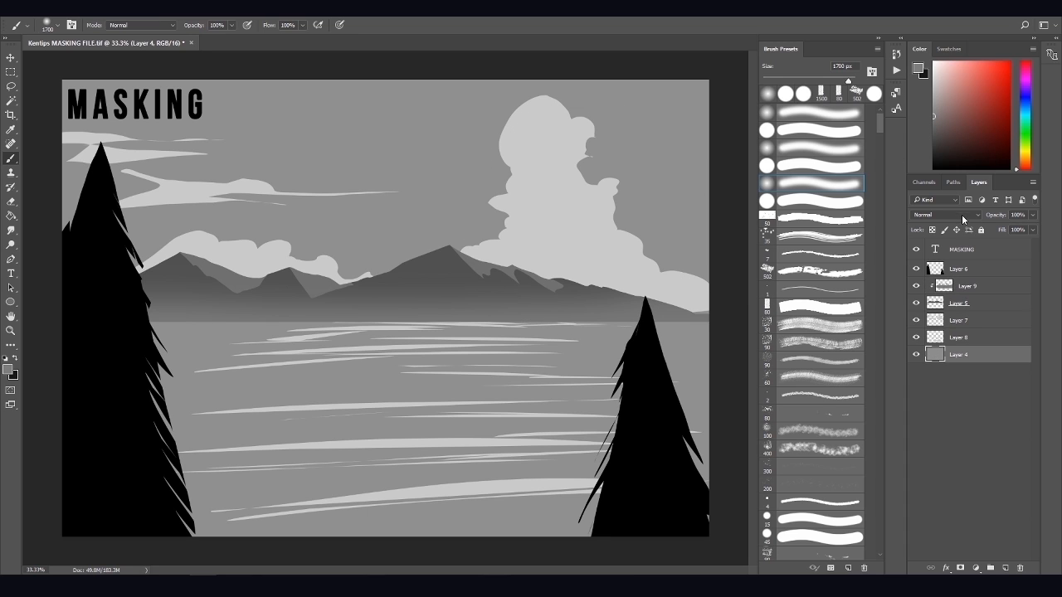
key("bracketleft")
key("bracketleft")
key("bracketleft")
key("bracketleft")
key("bracketleft")
key("bracketleft")
key("bracketleft")
mouse_move(726, 89)
left_mouse_down()
mouse_move(612, 52)
mouse_move(36, 59)
left_mouse_up()
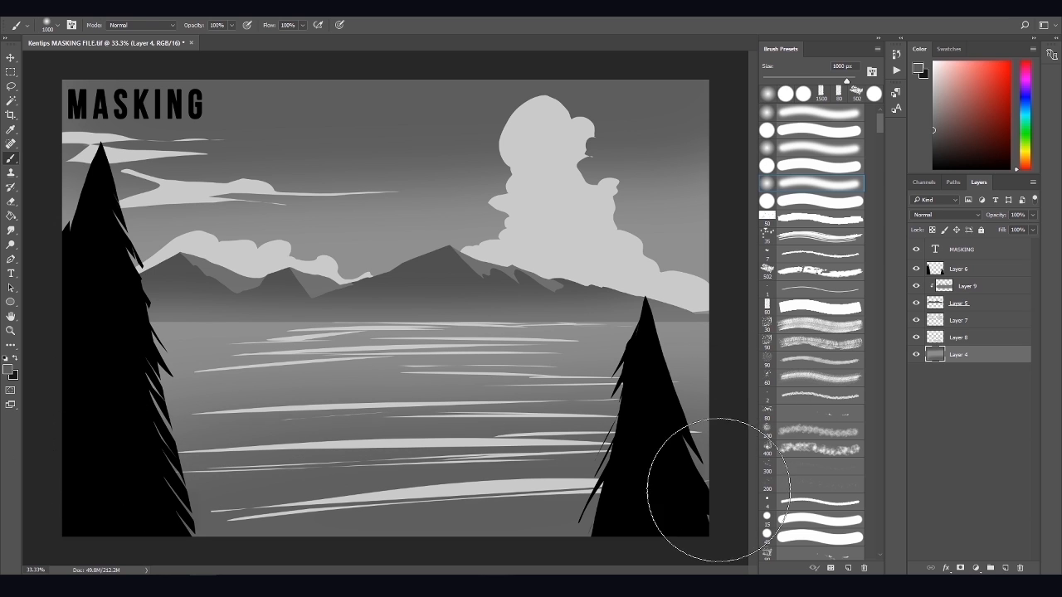
Step: Add a new layer above the cloud layer, Layer 7, and clip it to the clouds
key("l")
left_click(935, 319)
left_click(1008, 569)
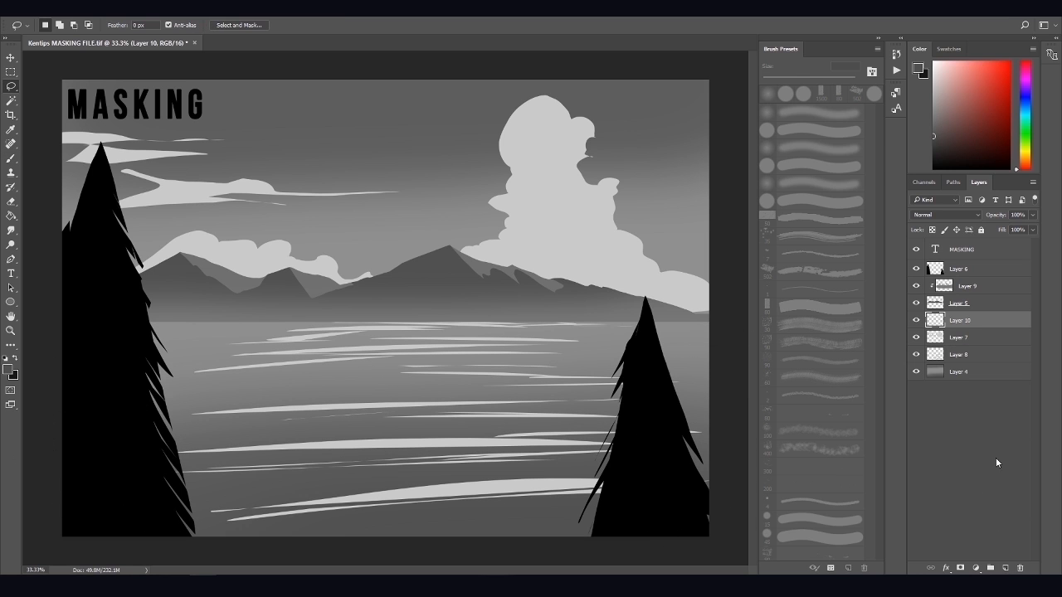
left_click(962, 320, "alt")
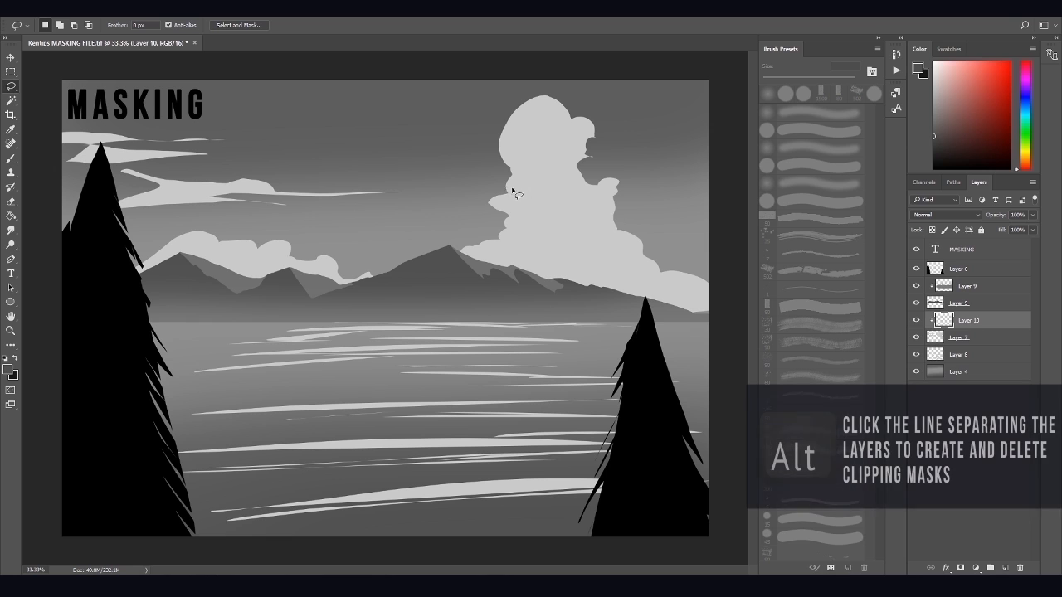
Step: Shade the lower parts of the clouds with a soft brush in a slightly darker gray than the clouds
key("b")
key("i")
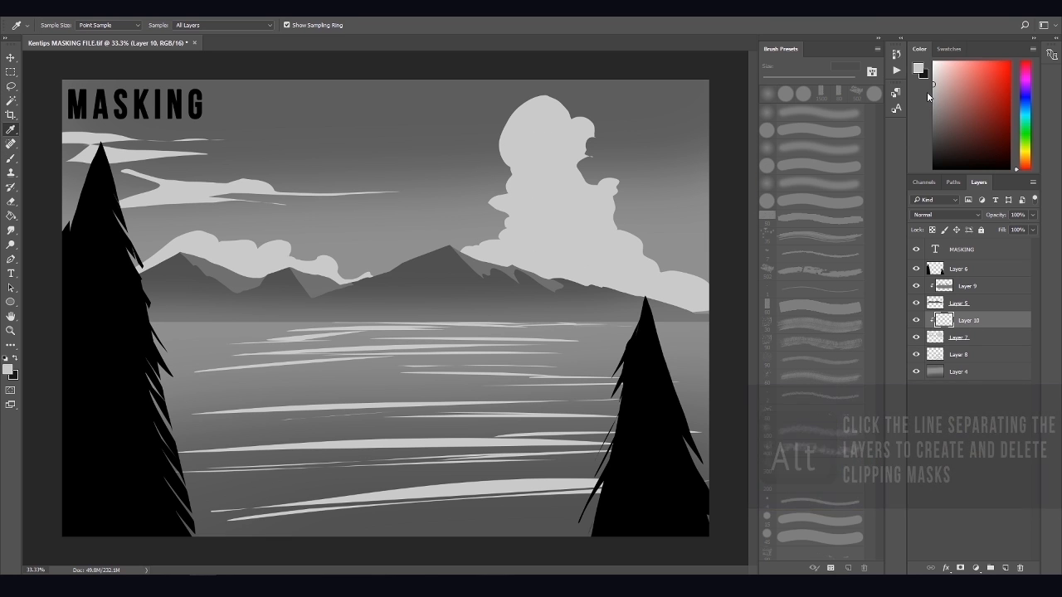
key("b")
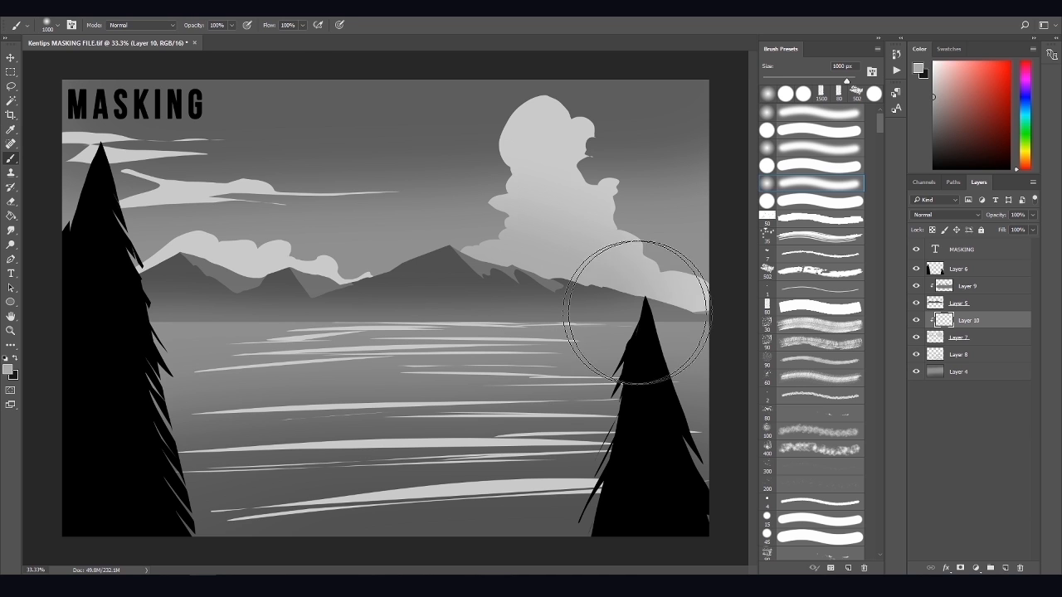
key("[")
mouse_move(296, 211)
left_mouse_down()
mouse_move(118, 189)
mouse_move(122, 161)
mouse_move(74, 160)
left_mouse_up()
scroll(462, 369, "down", 1)
scroll(171, 209, "up", 2)
Step: Add another layer above the cloud shading, Layer 10, and clip it to the clouds as well
key("l")
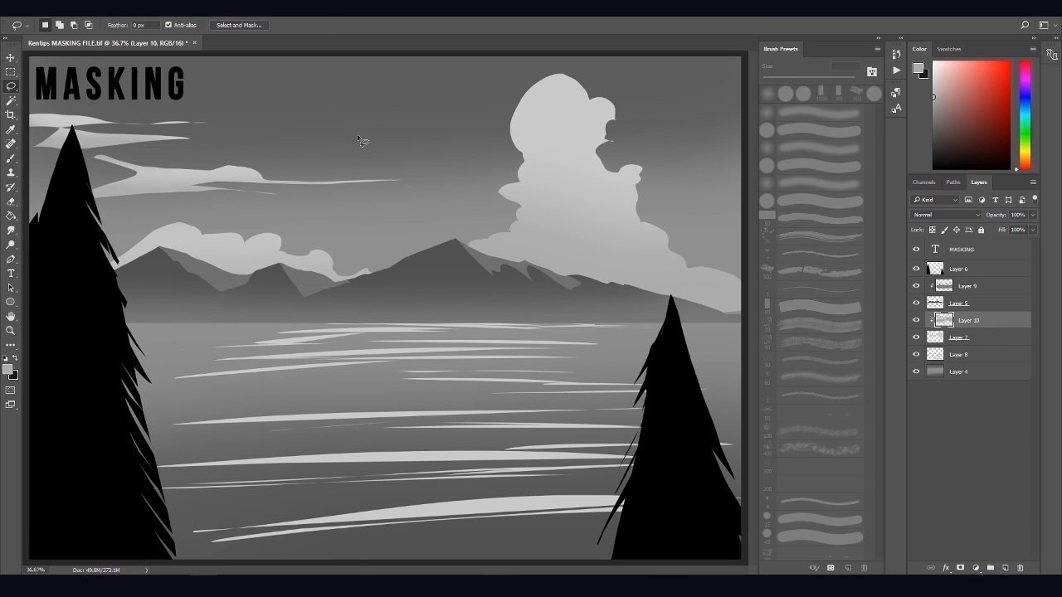
left_click(1005, 568)
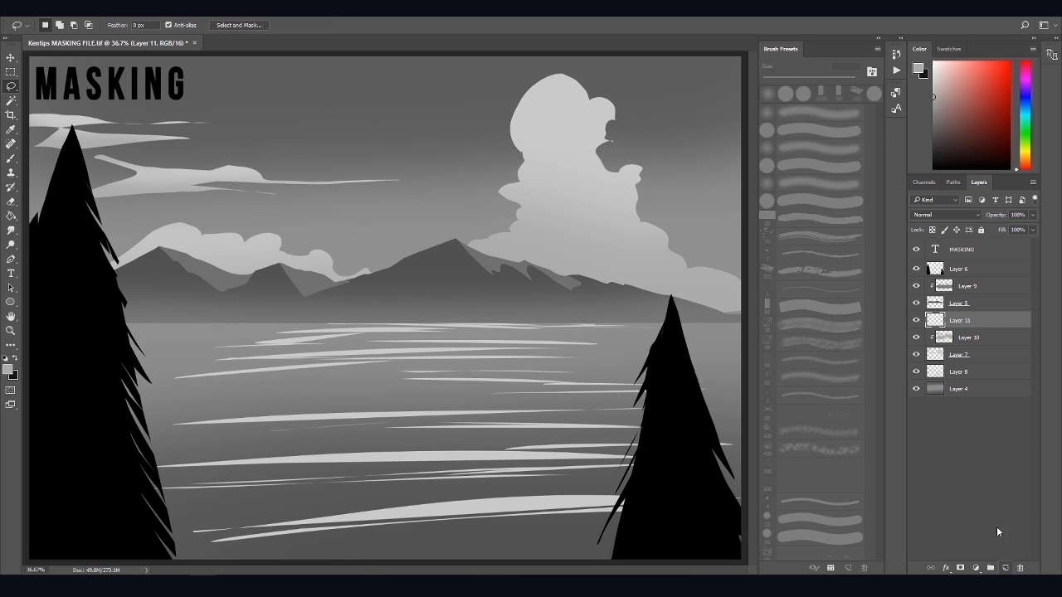
left_click(961, 329, "alt")
Step: Lasso rounded puff shapes along the right sides of the large cloud and the small clouds behind the mountains
key("b")
key("l")
mouse_move(559, 114)
left_mouse_down()
mouse_move(614, 121)
mouse_move(665, 221)
mouse_move(637, 232)
mouse_move(611, 198)
mouse_move(705, 292)
left_mouse_up()
left_click_drag(226, 237, 282, 249)
left_click_drag(293, 258, 298, 270)
mouse_move(595, 203)
left_mouse_down()
mouse_move(615, 201)
mouse_move(655, 241)
mouse_move(581, 124)
left_mouse_up()
Step: Paint near-white highlights into the selected cloud puffs with a soft 500 px brush and deselect
key("b")
key("bracketright")
key("bracketright")
key("bracketright")
left_click_drag(224, 190, 315, 249)
key("ctrl+d")
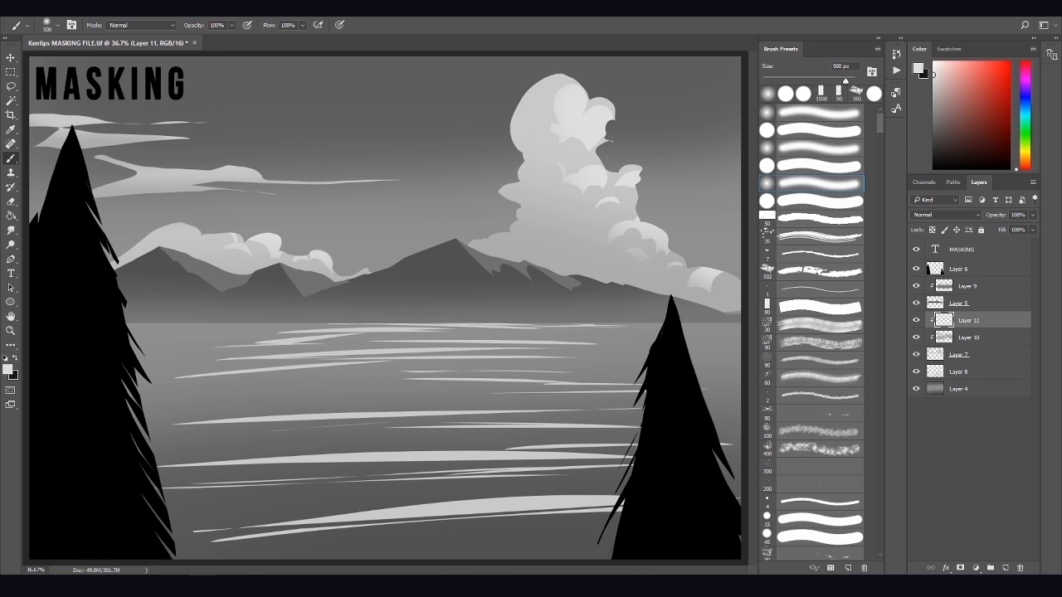